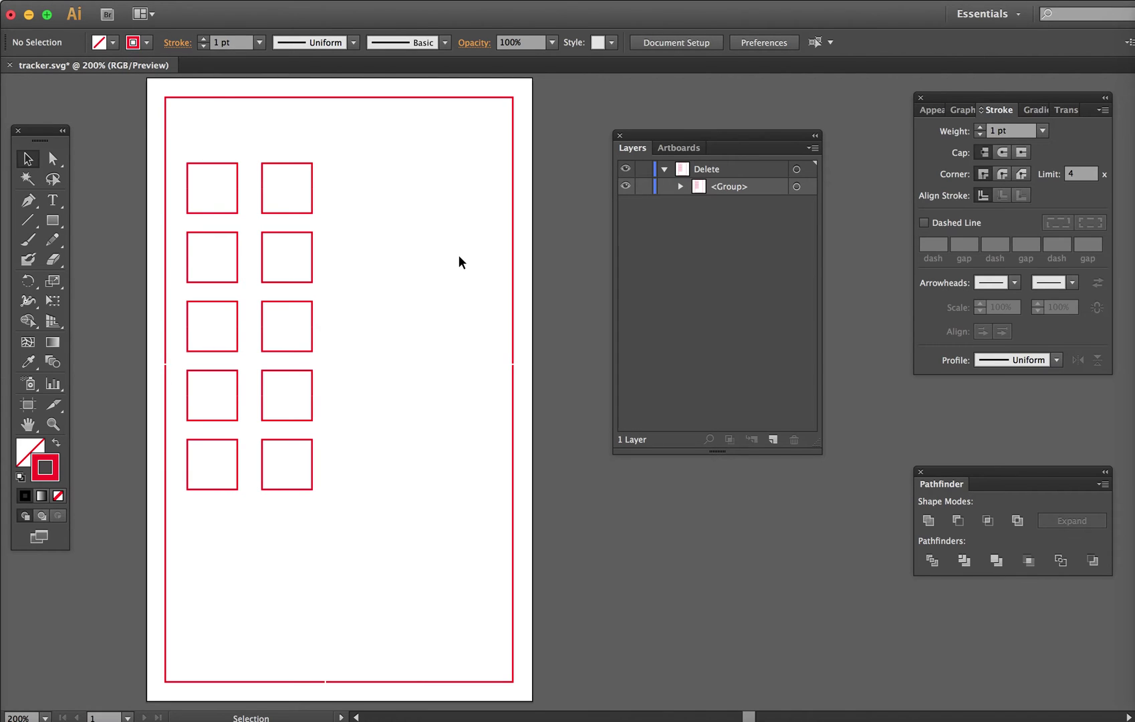
Step: Select all the tracker artwork, ungroup it, and review the separate <Path> rows in Layers
key(super+a)
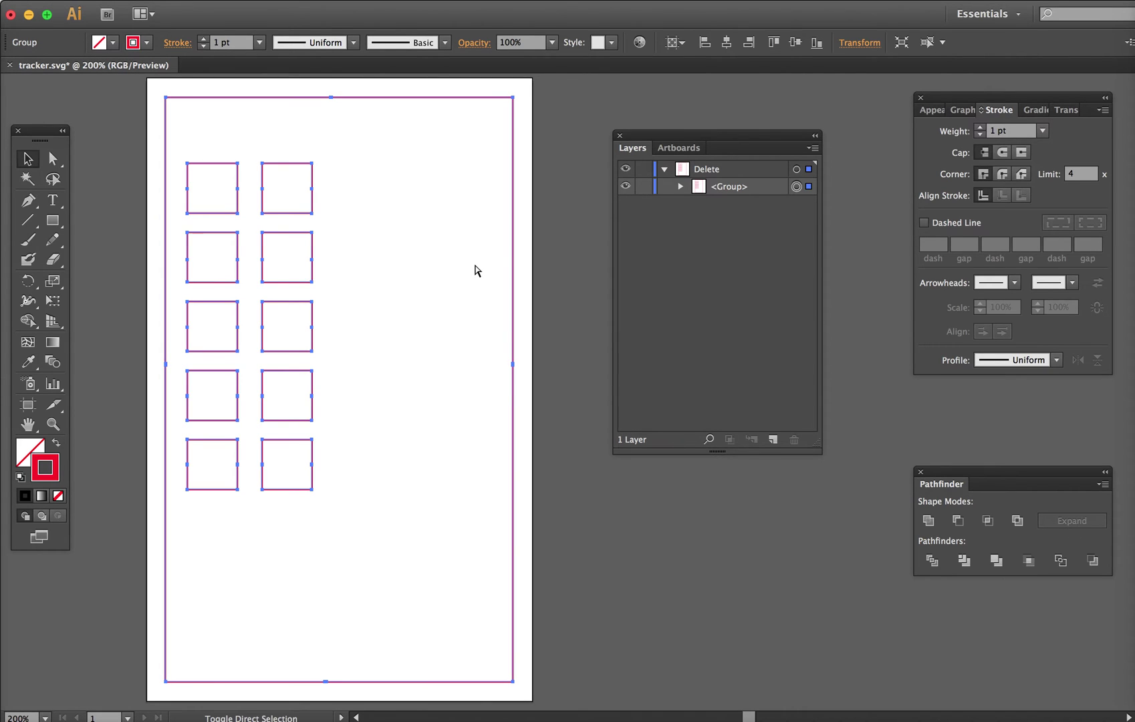
key(super+shift+g)
scroll(779, 274, down, 3)
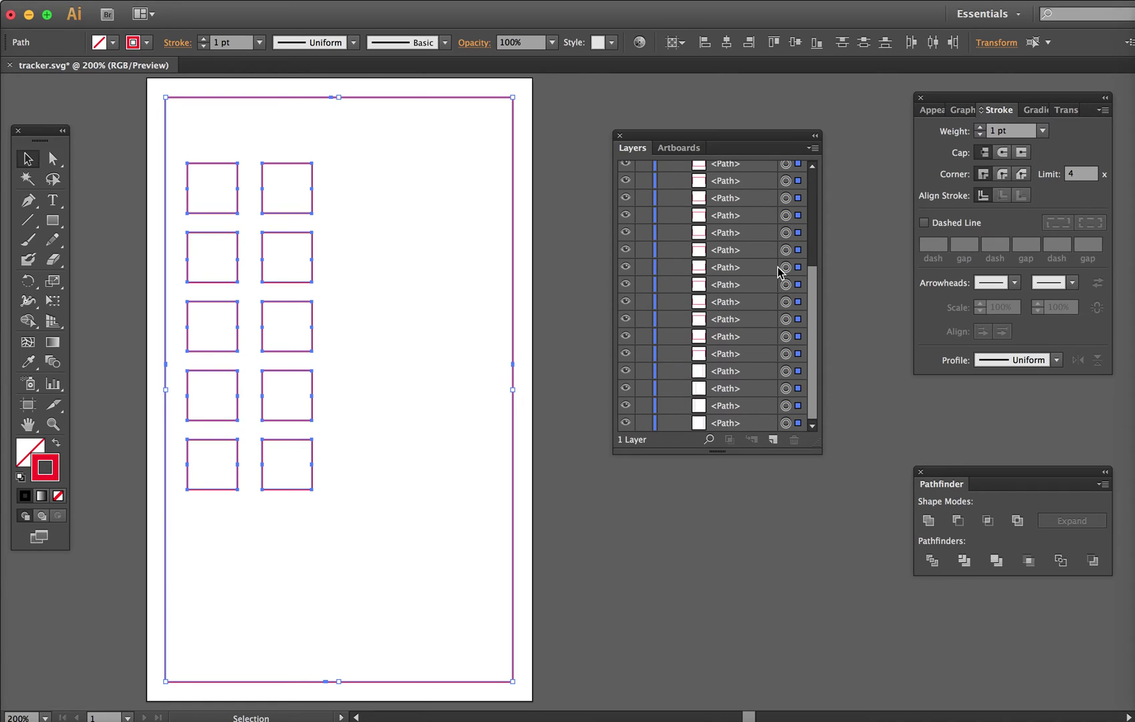
scroll(745, 383, up, 5)
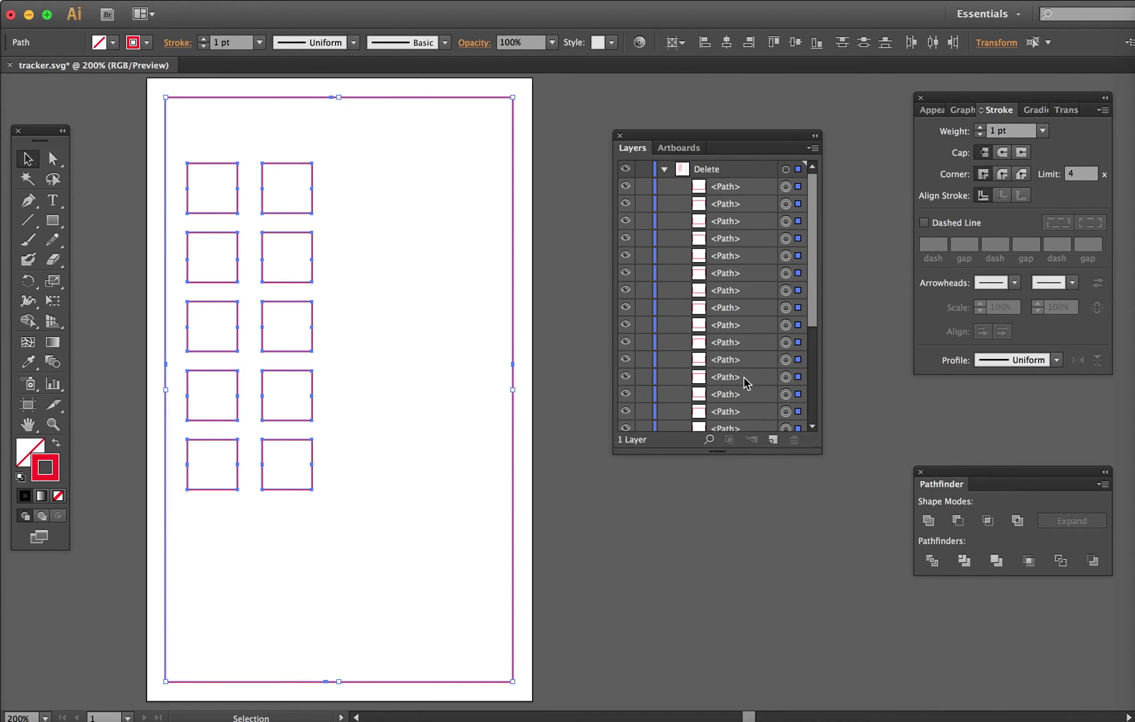
scroll(745, 379, down, 5)
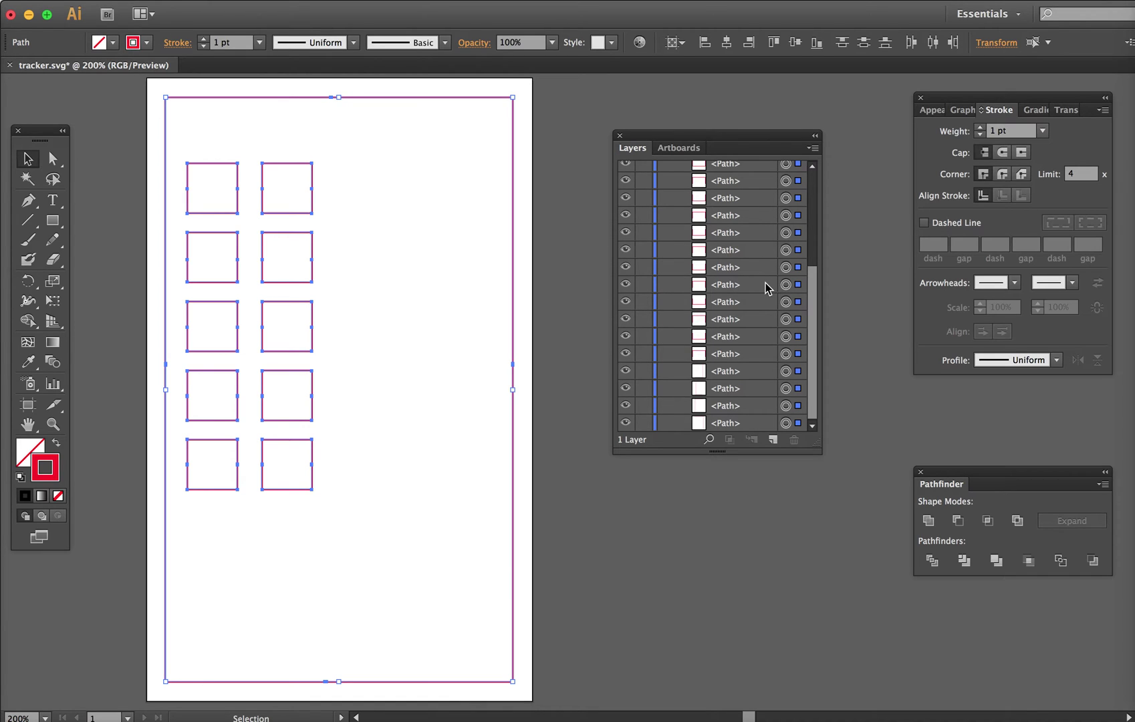
click(786, 423)
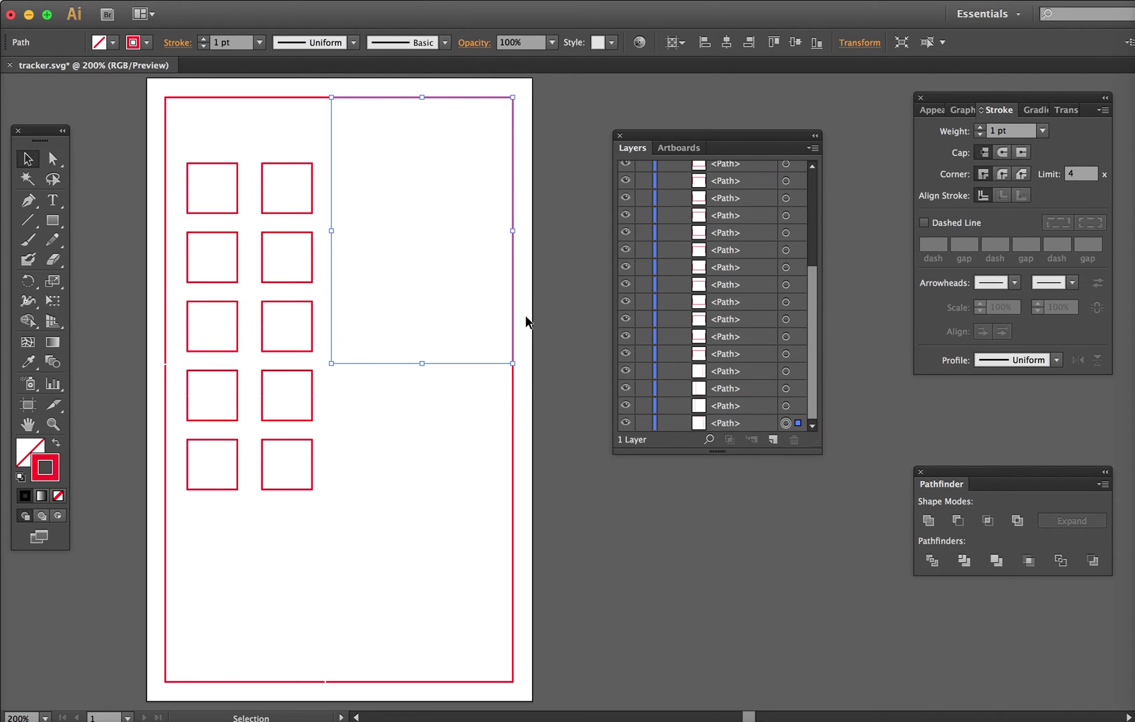
click(786, 406)
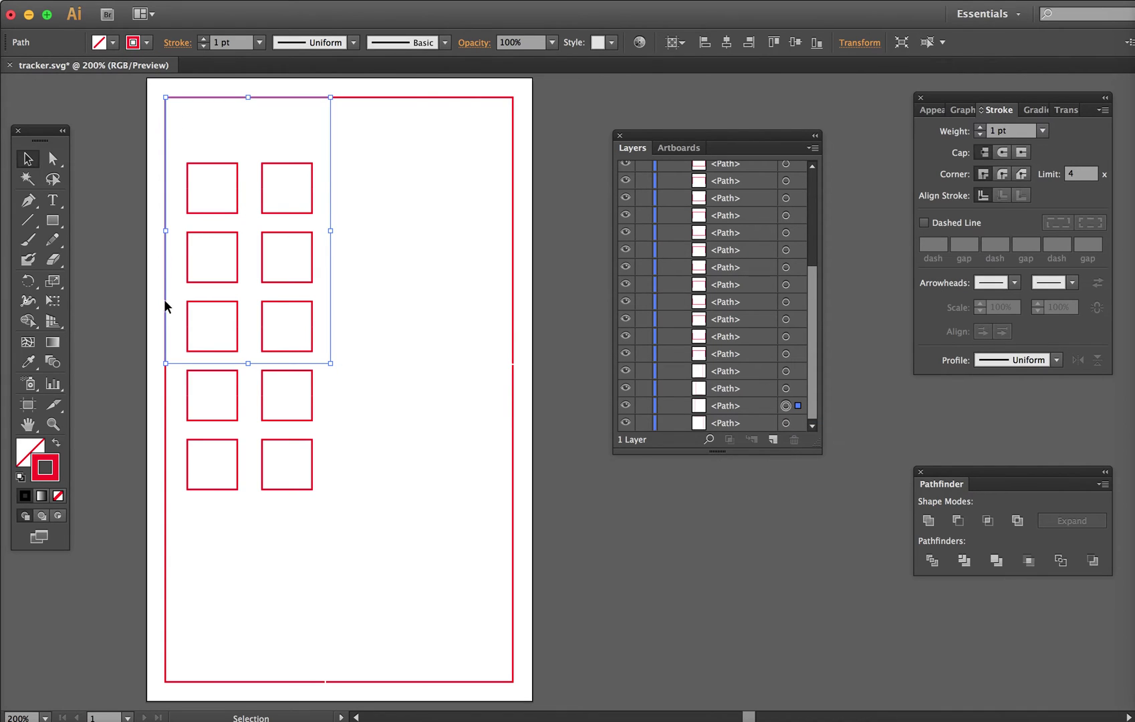
click(785, 388)
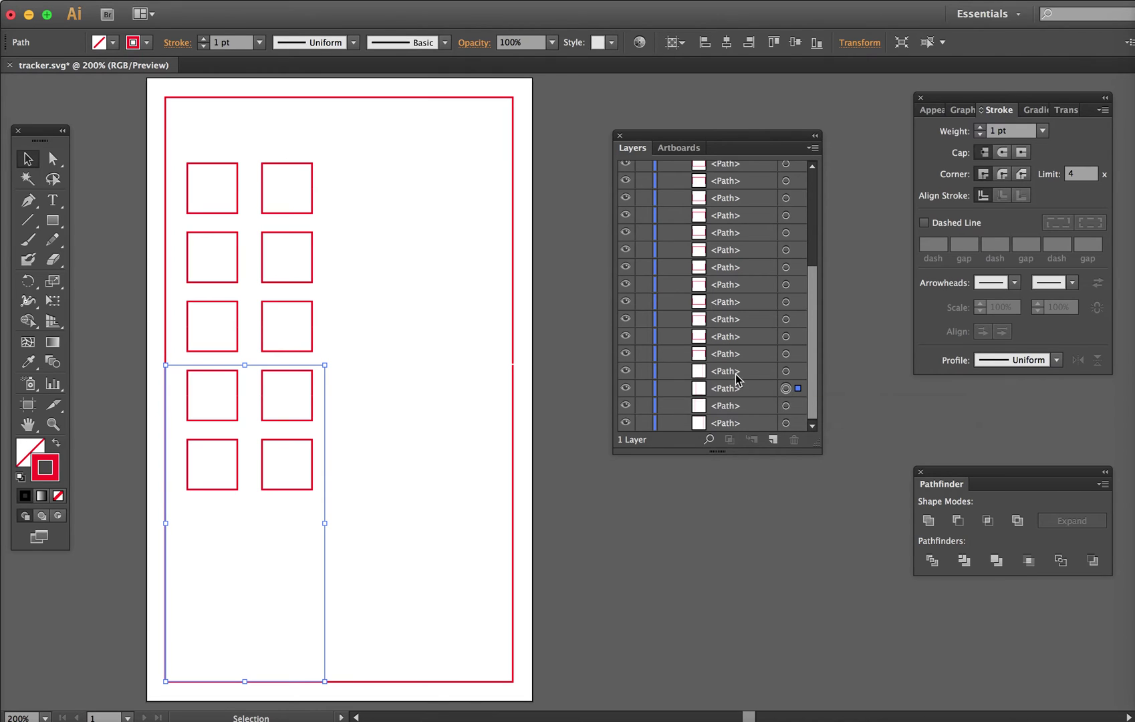
click(786, 371)
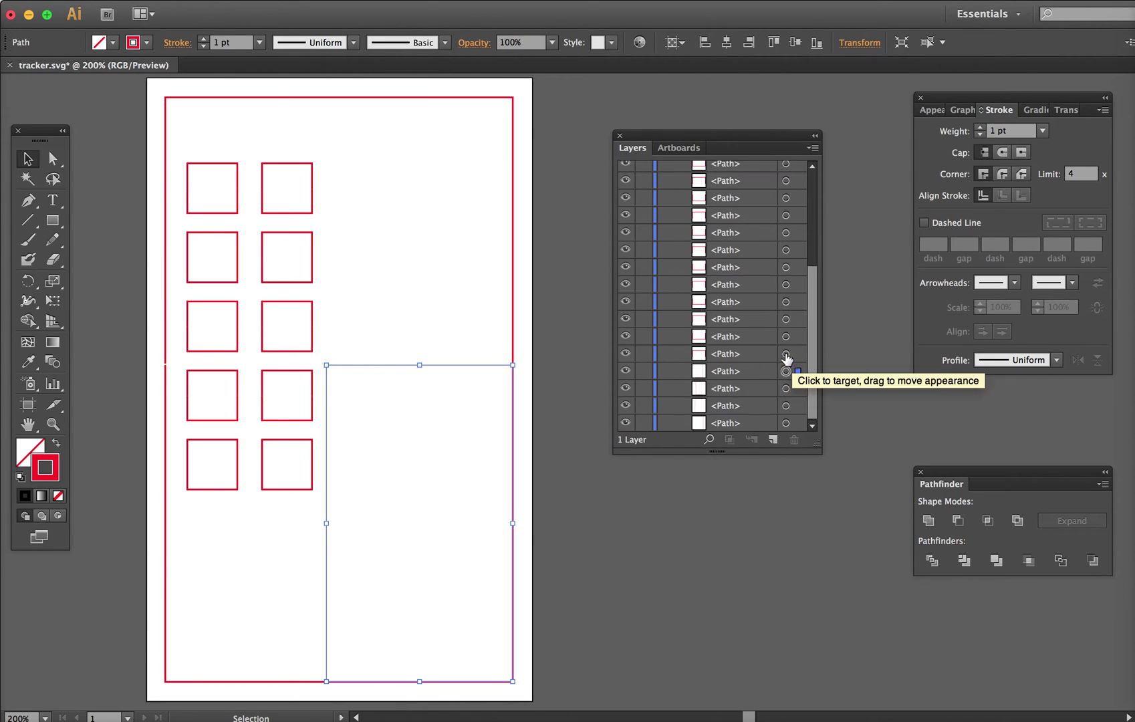
click(785, 353)
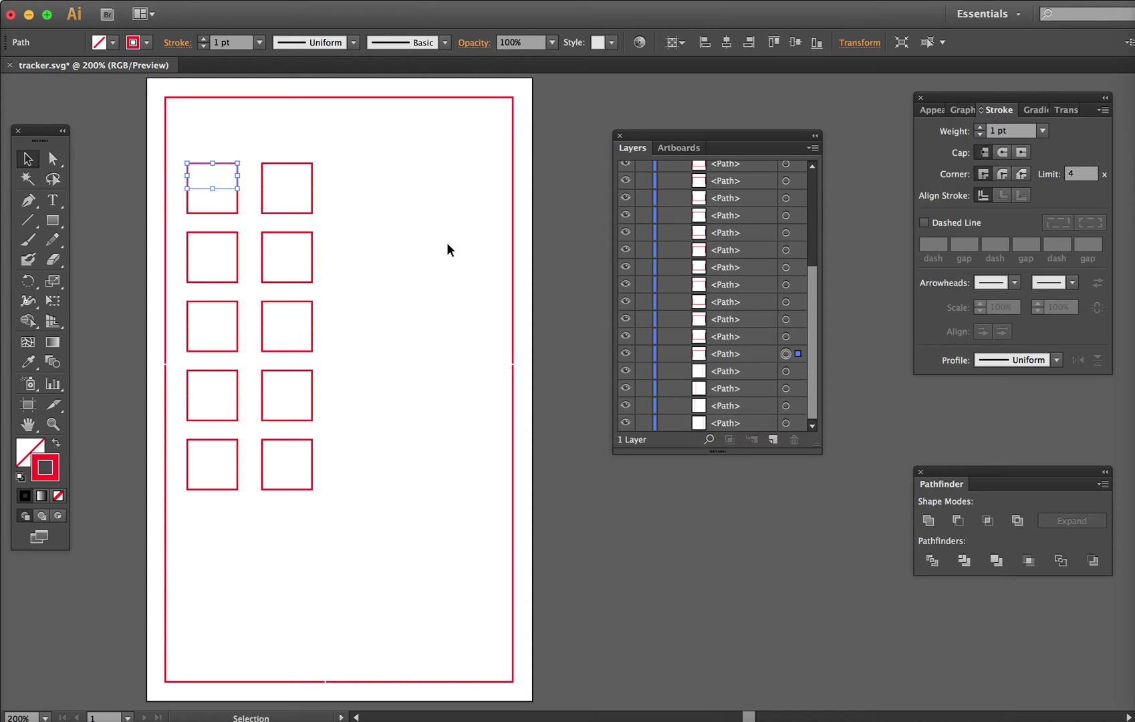
click(545, 226)
Step: Give every path an Arrow 1 end arrowhead, then deselect to view the arrows
key(super+a)
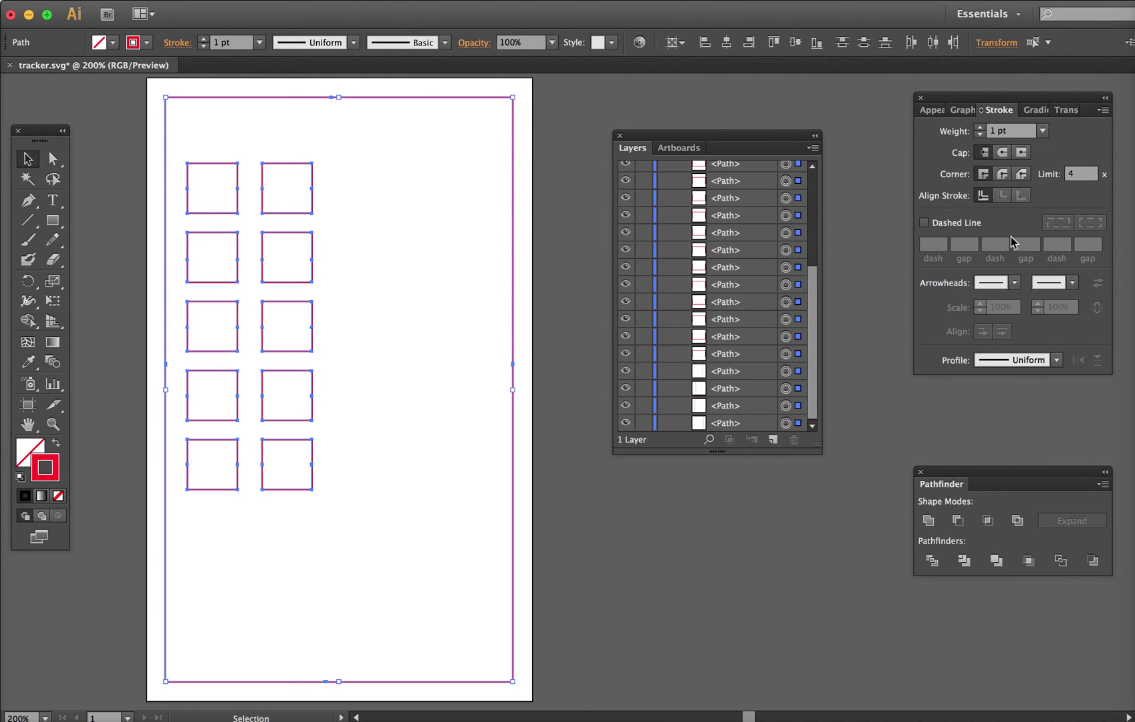
click(1072, 286)
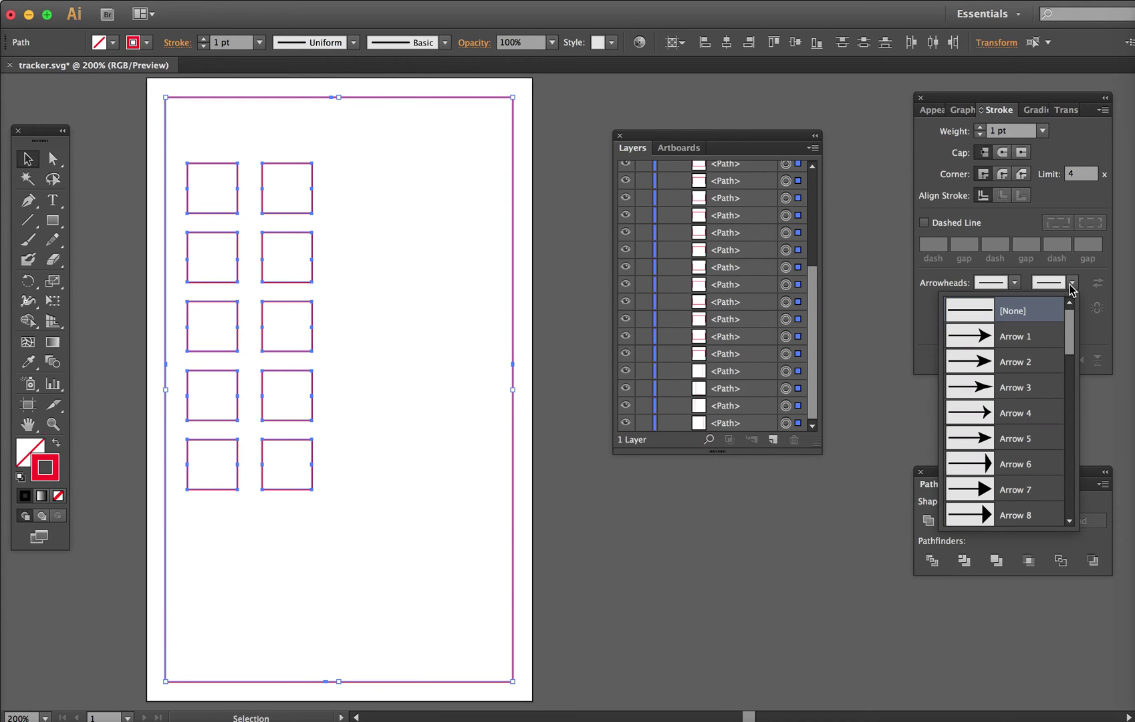
click(1044, 338)
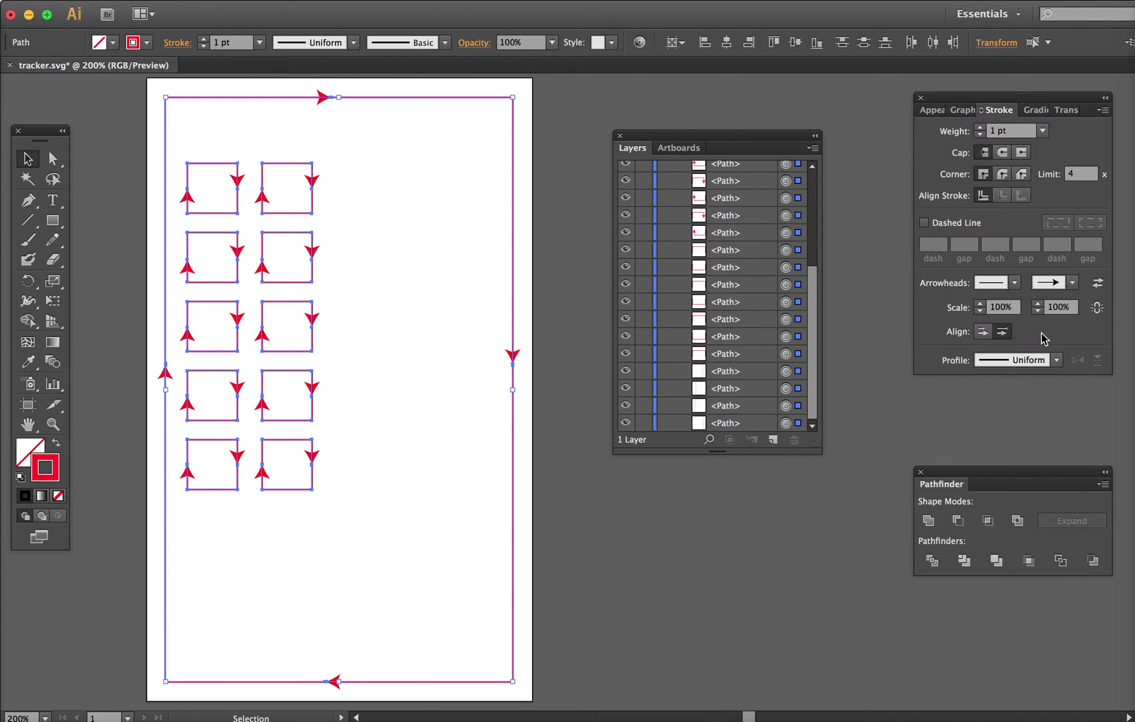
click(558, 158)
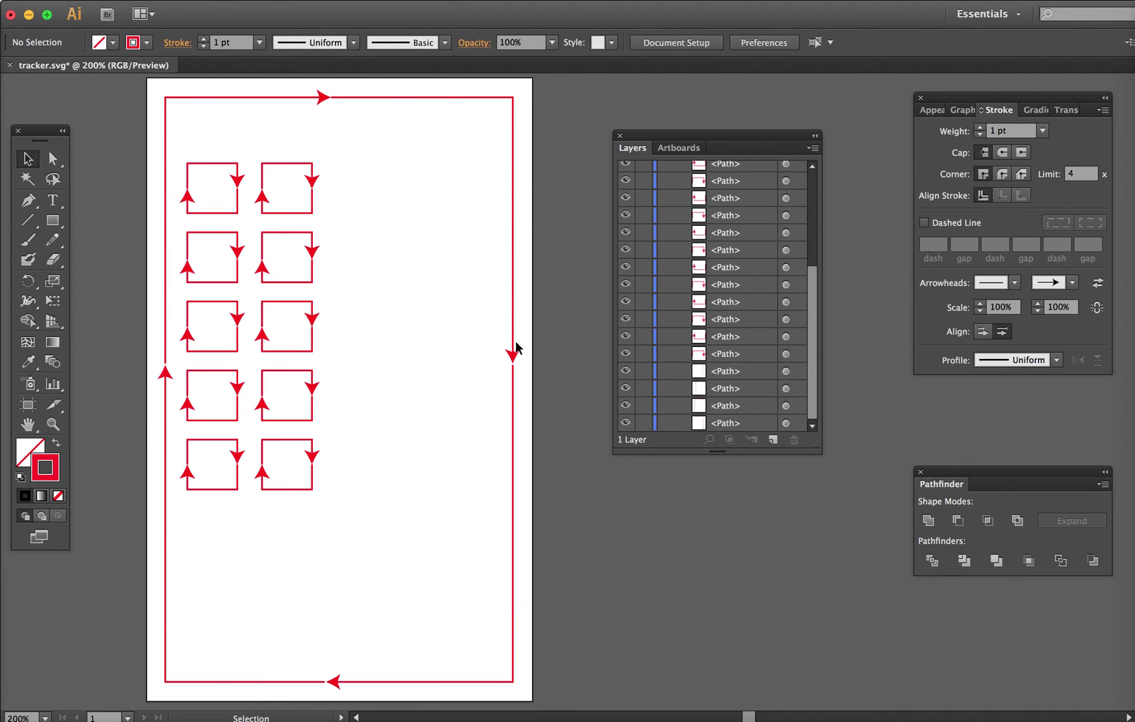
click(786, 406)
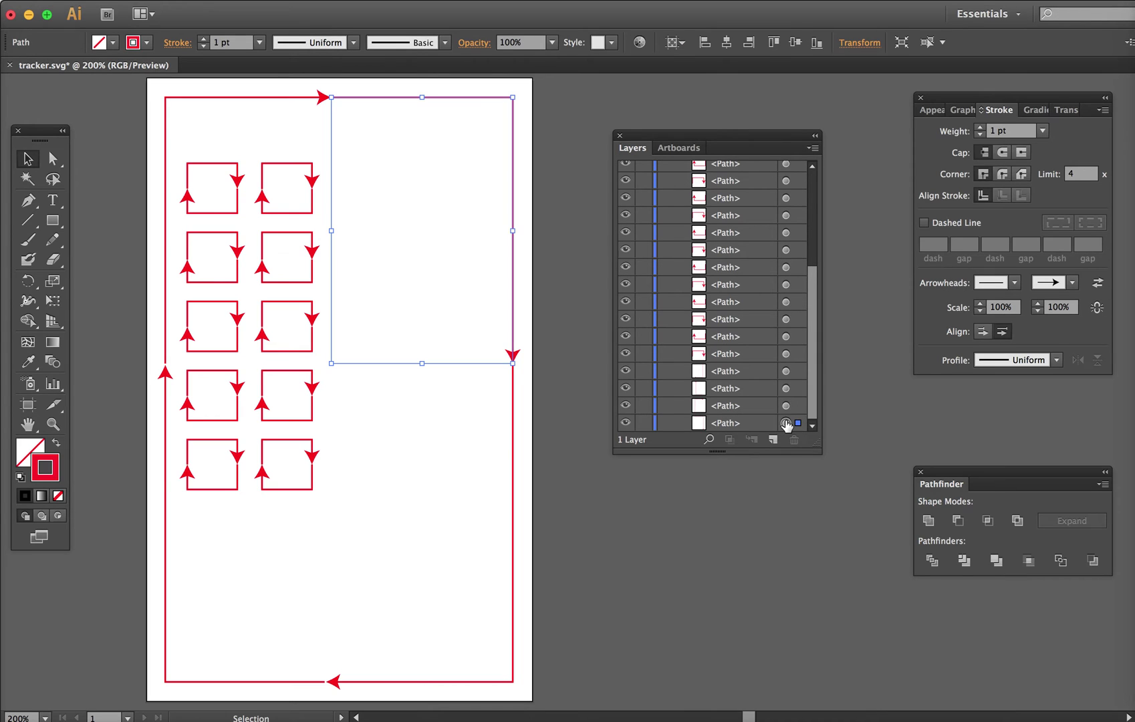
click(786, 423)
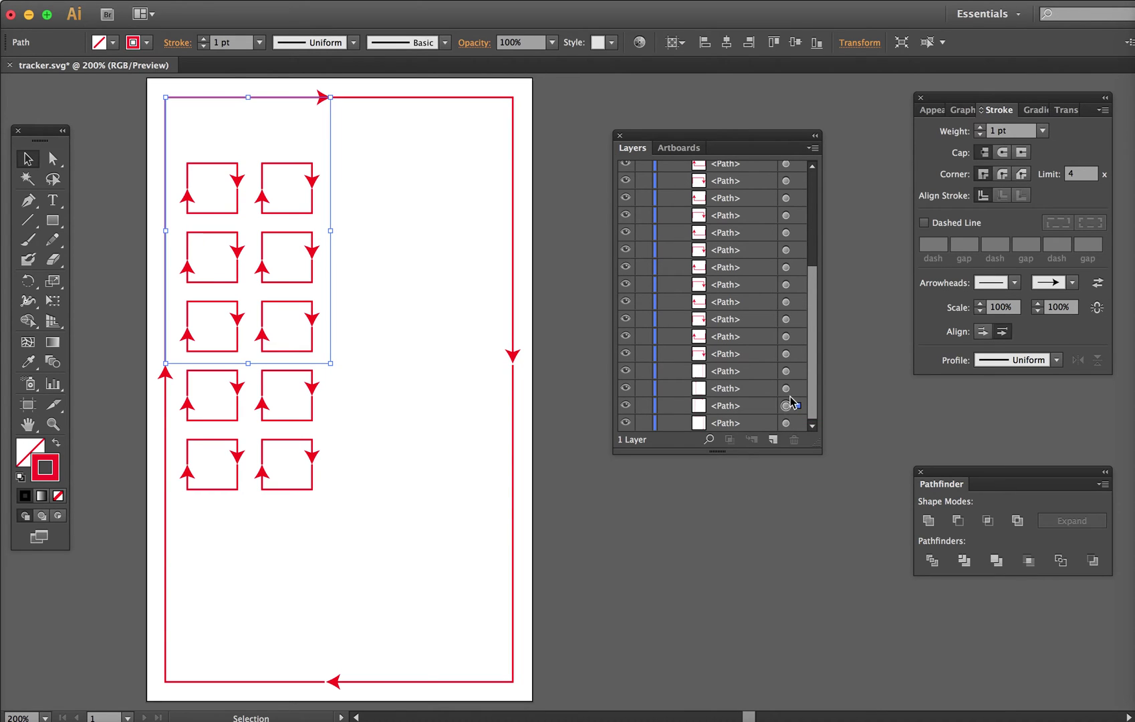
click(786, 388)
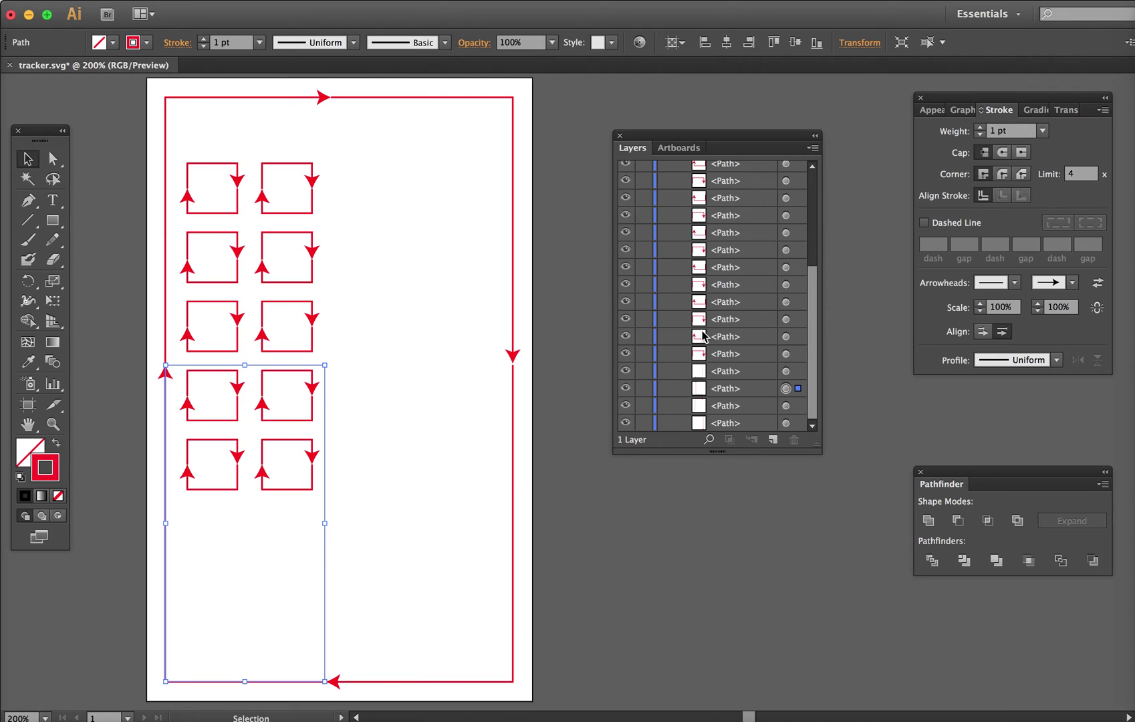
click(590, 318)
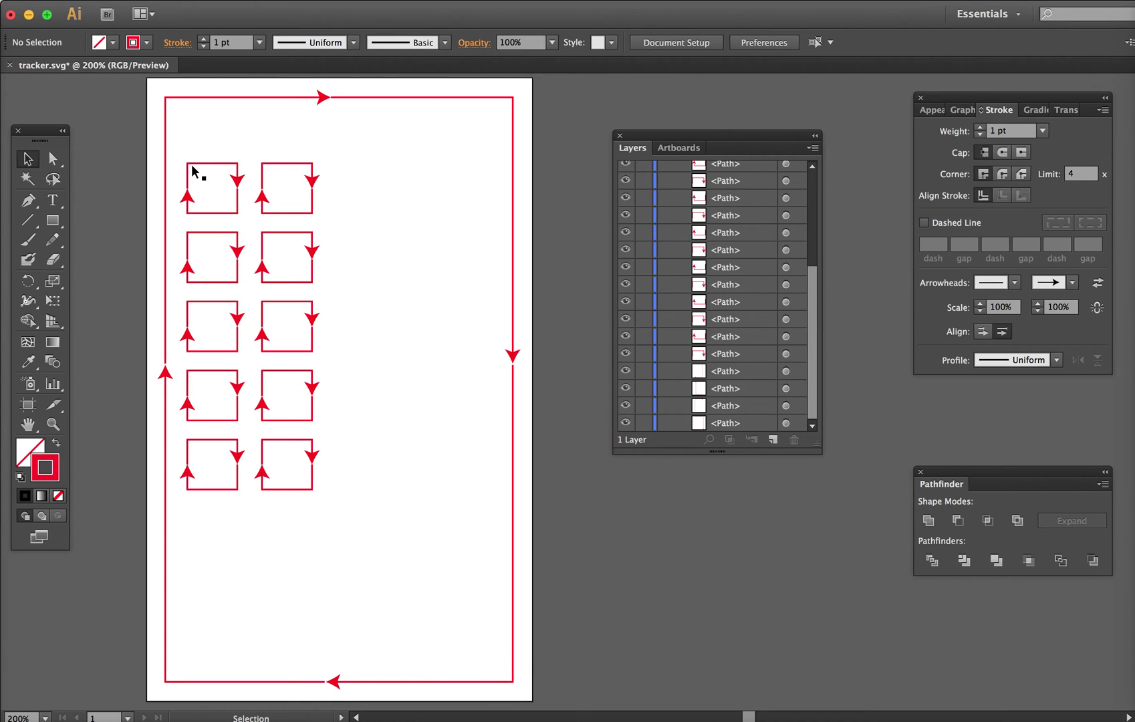
click(785, 371)
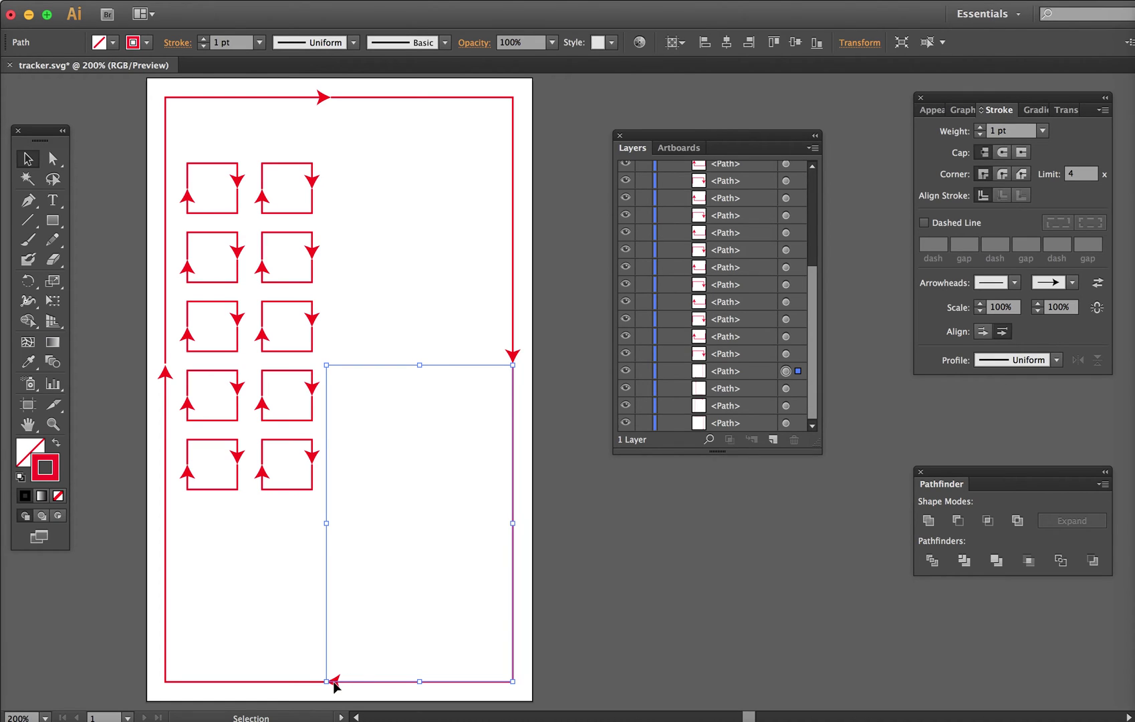
click(786, 355)
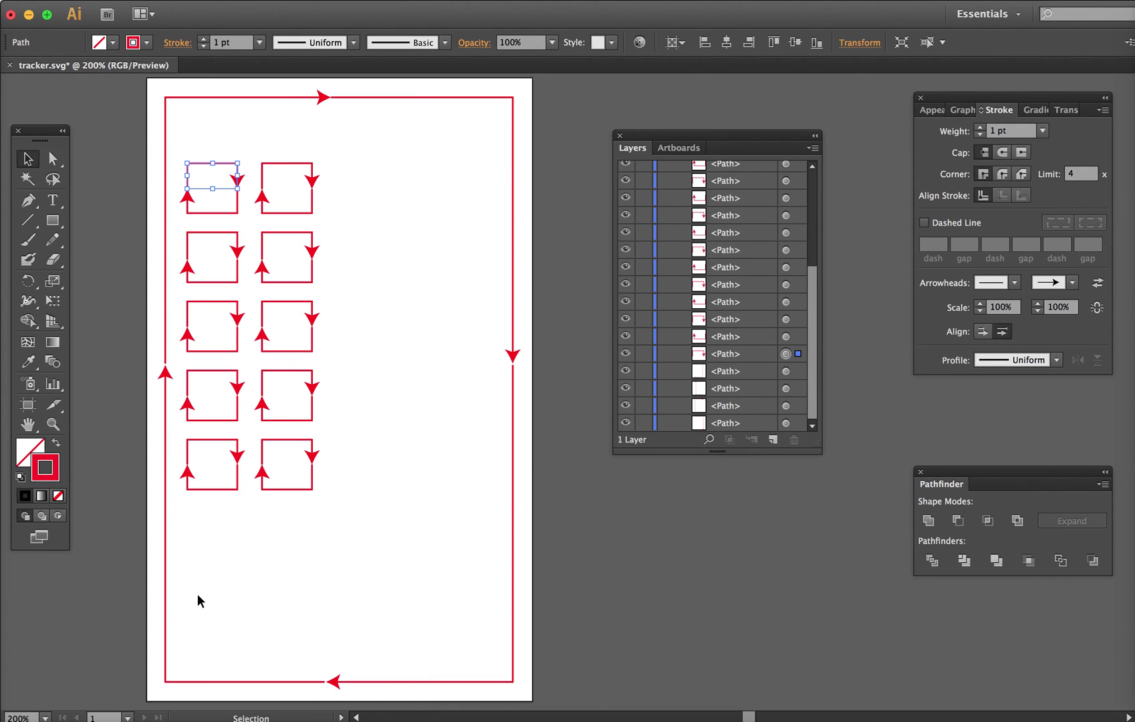
click(324, 96)
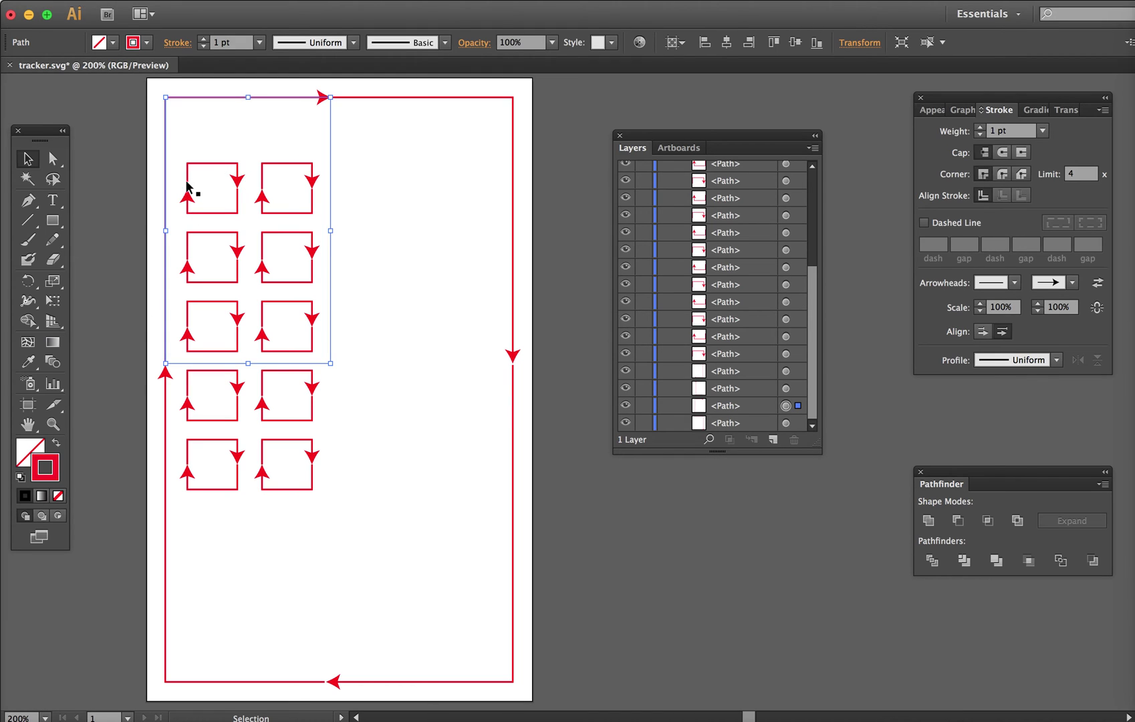
click(785, 423)
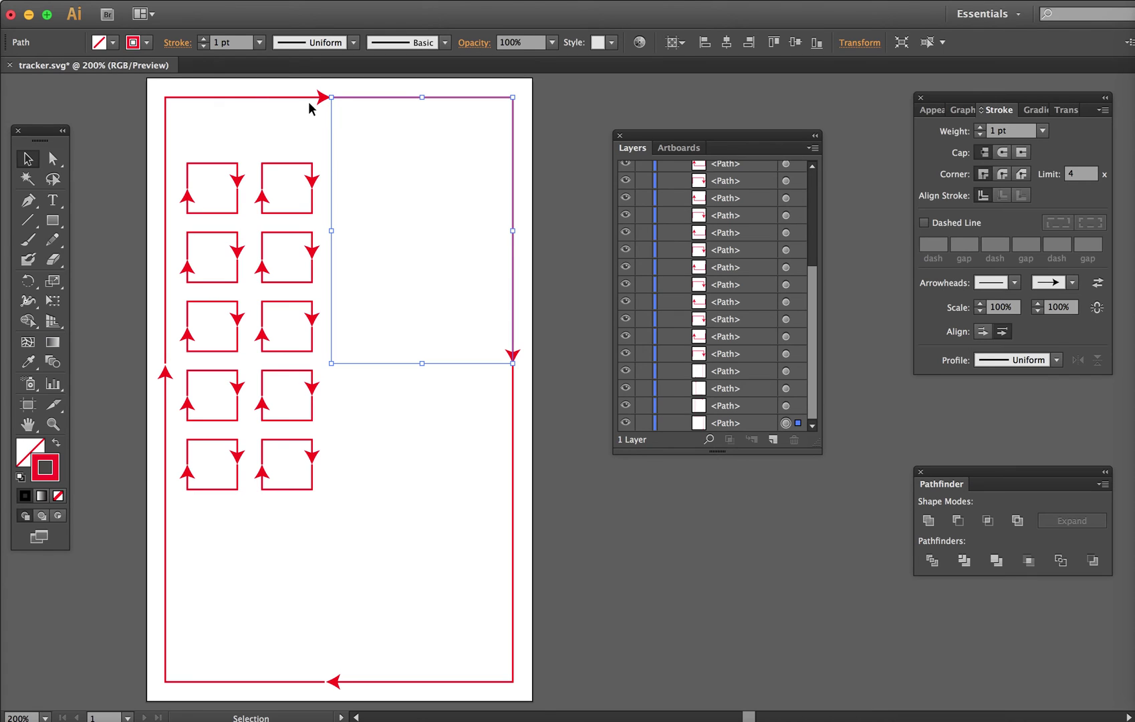
click(785, 406)
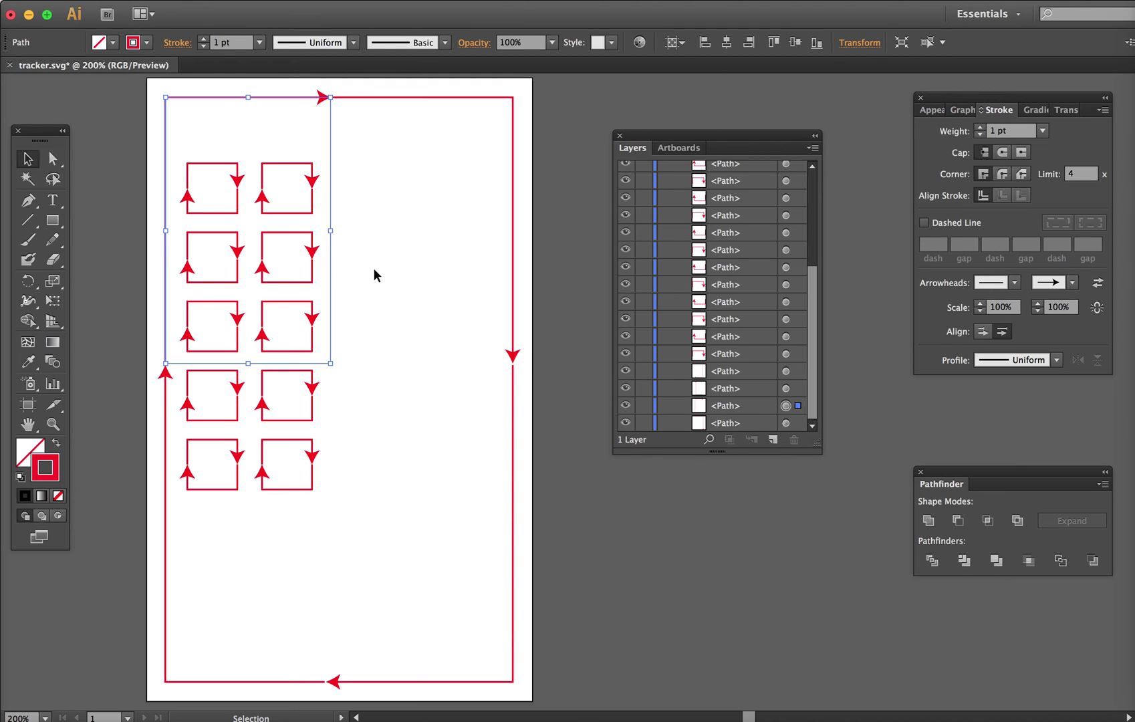
click(750, 409)
Step: Move the upper-left and lower-left frame paths up in the Layers stacking order
drag(750, 409, 754, 371)
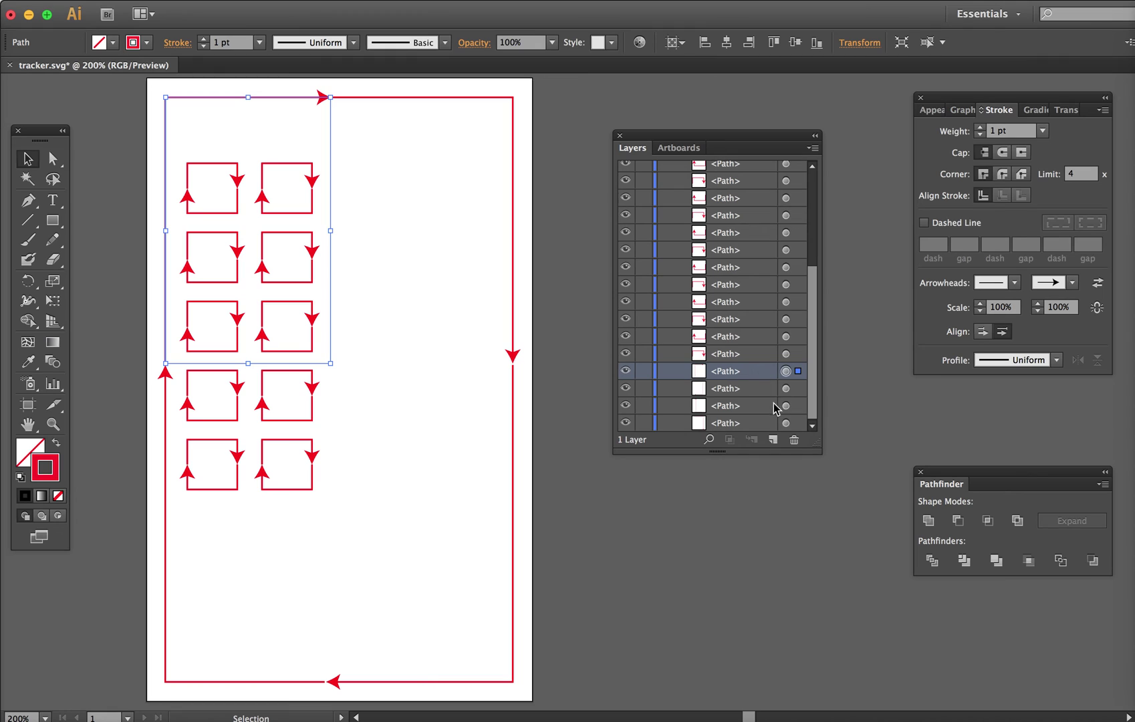
click(785, 423)
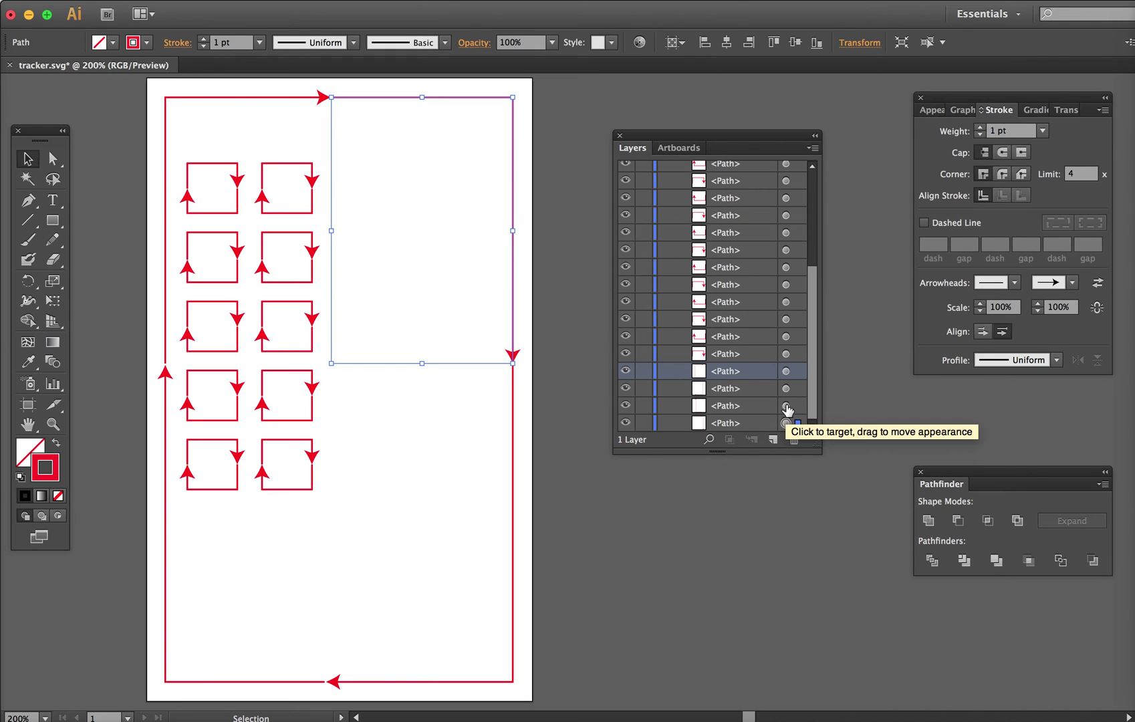
click(787, 406)
drag(774, 405, 764, 383)
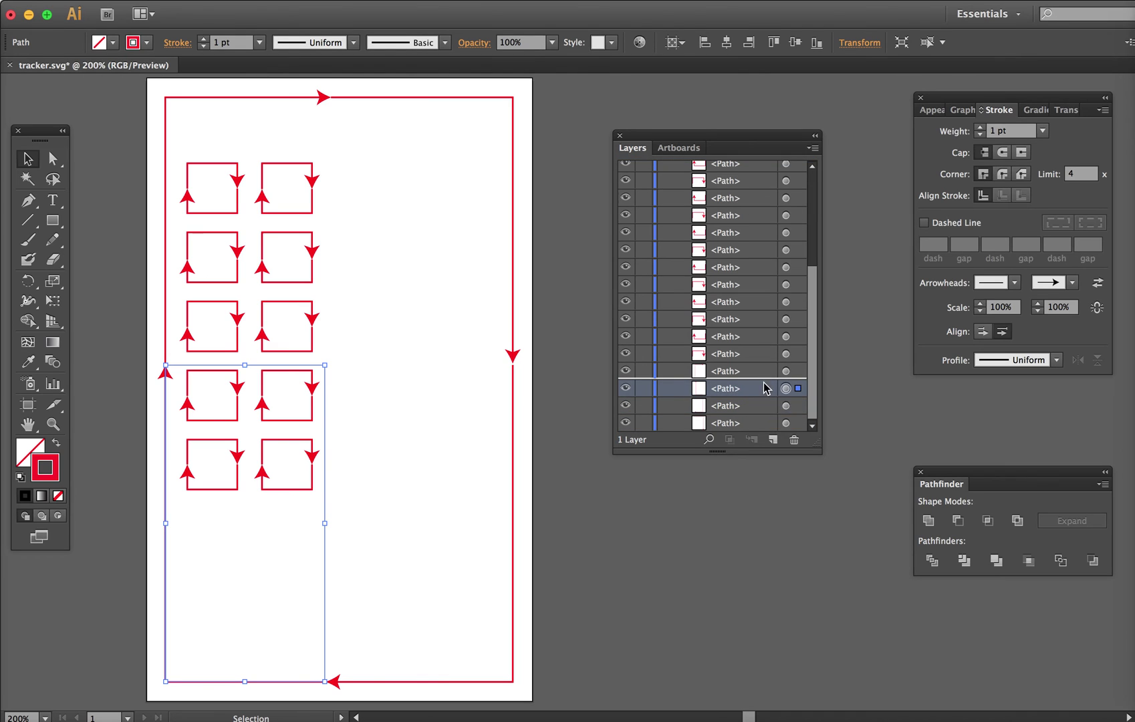
Step: Confirm the frame paths now run lower-right, lower-left, then upper-left
click(786, 423)
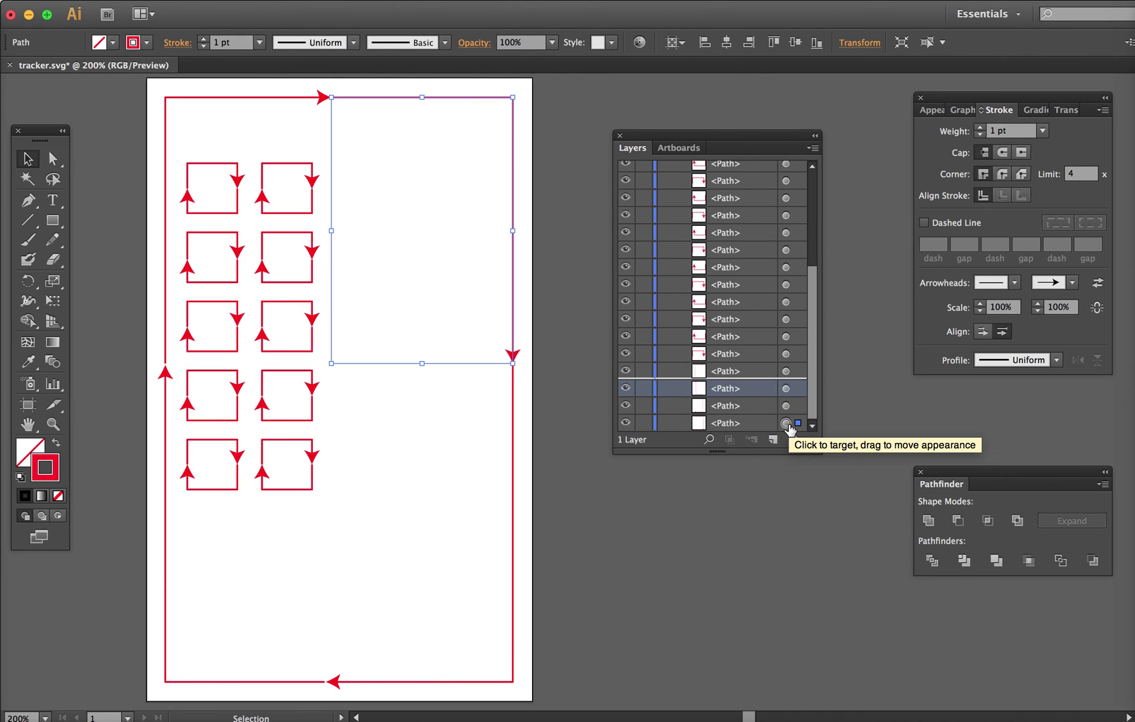
click(787, 406)
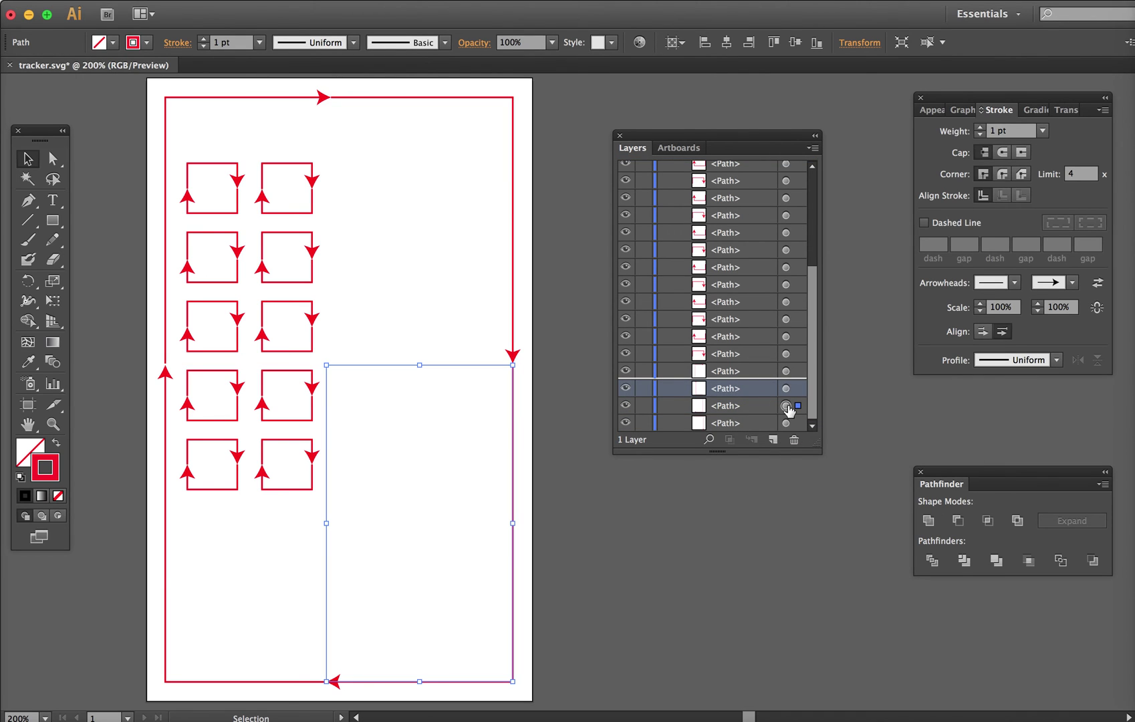
click(786, 388)
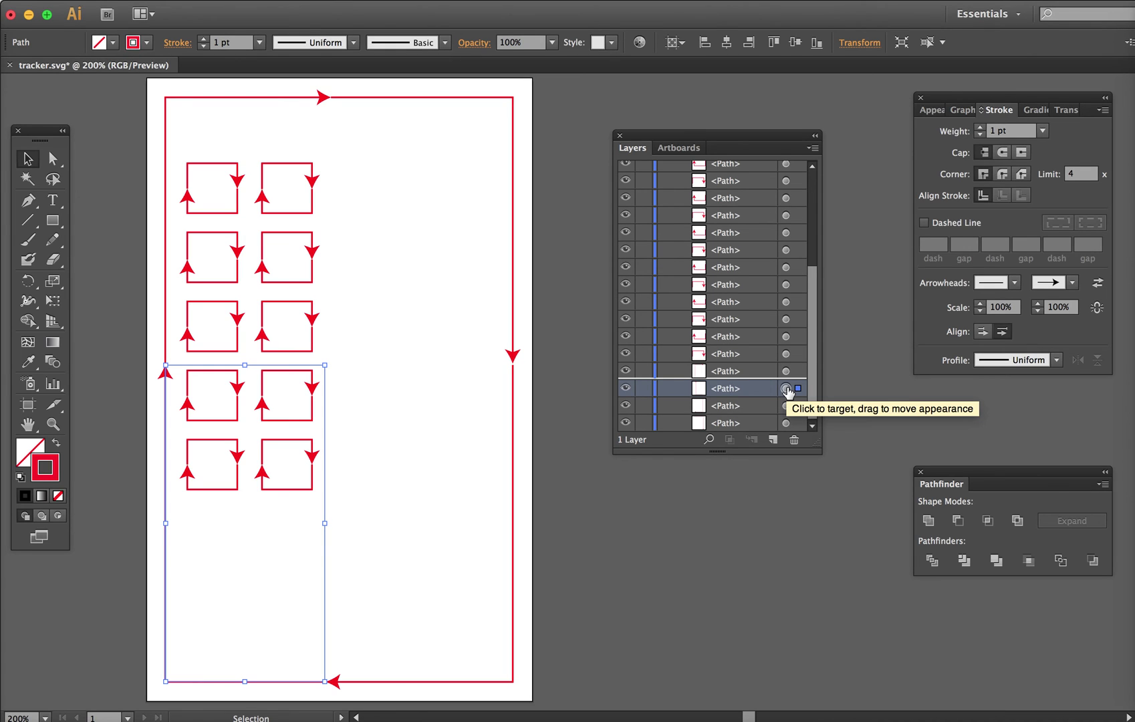
click(787, 371)
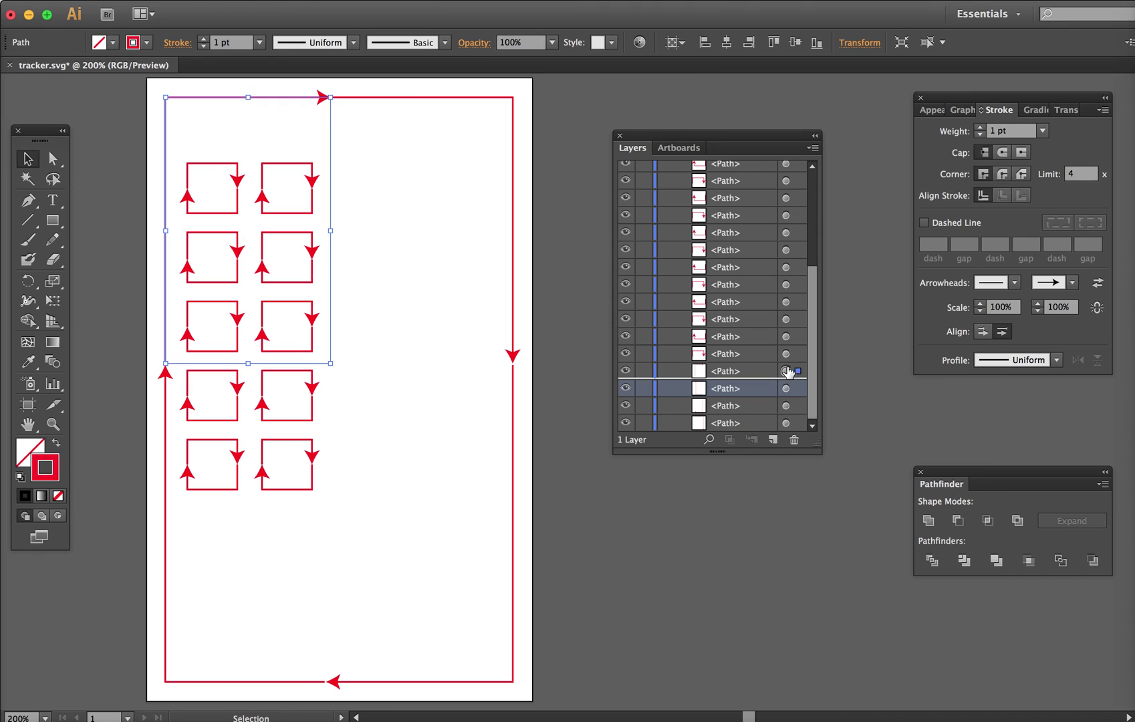
Step: Check the order of the box paths above the frame, up to the fourth-row left box
click(786, 353)
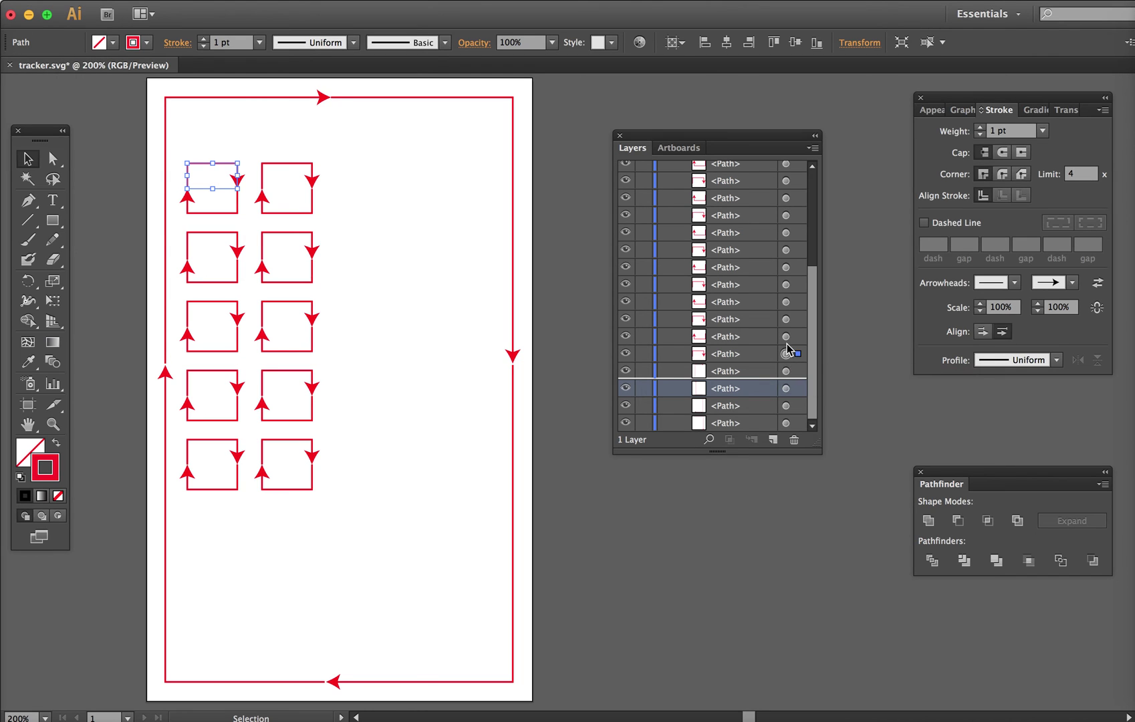
click(786, 320)
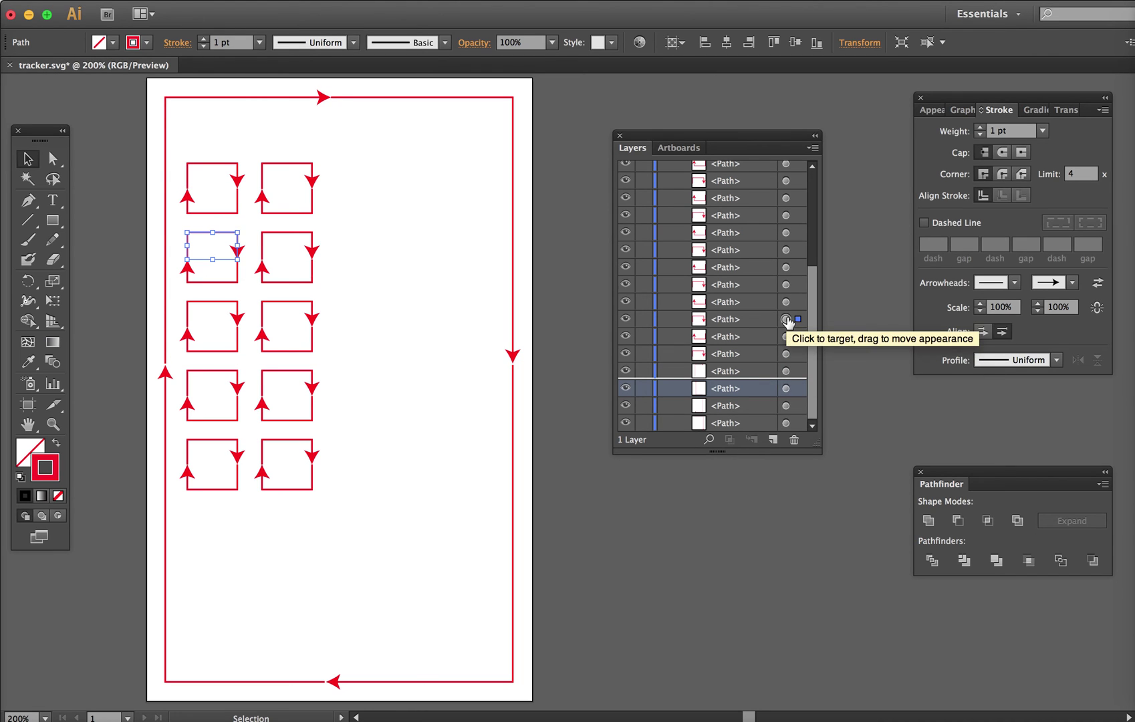
click(787, 301)
click(786, 284)
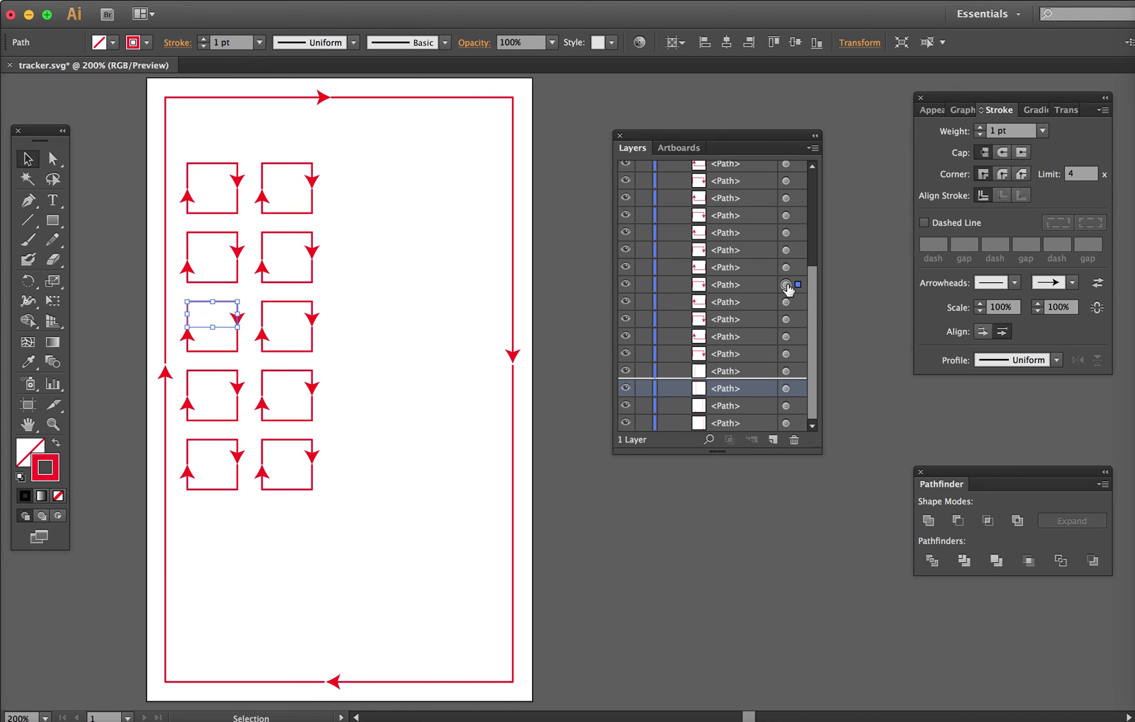
click(786, 267)
click(786, 250)
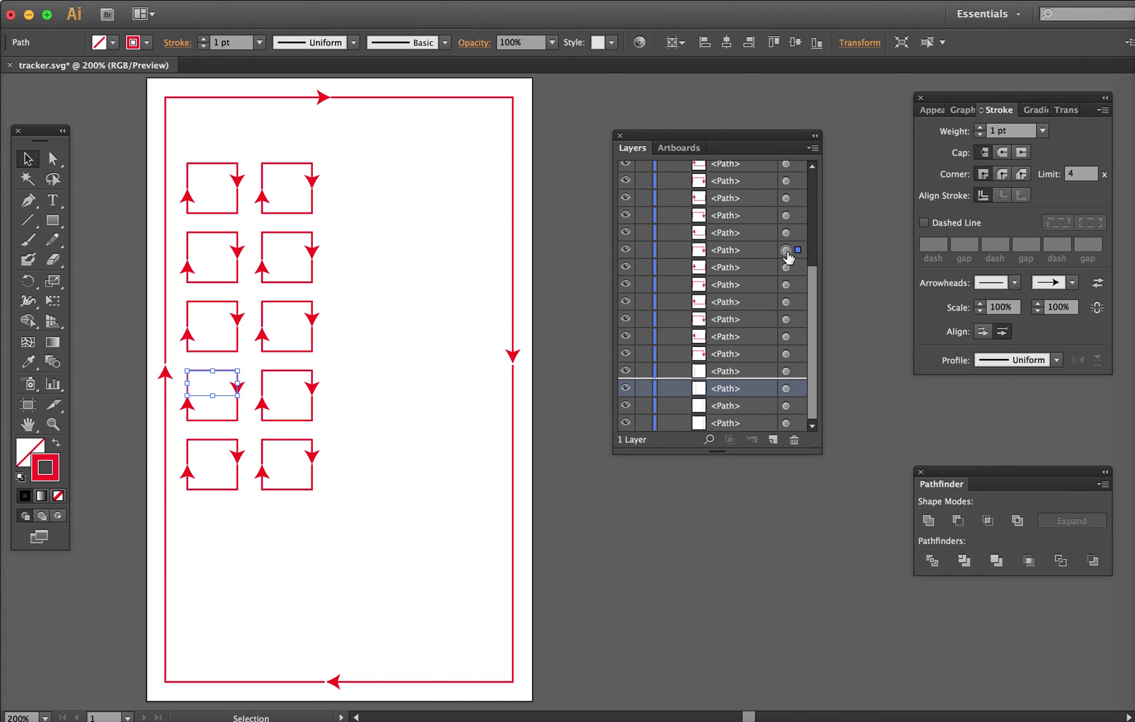